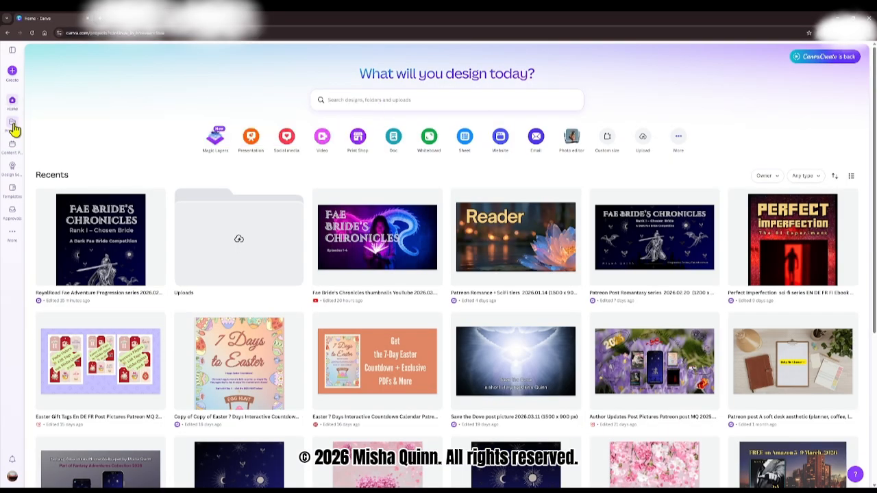
Step: Create a new blank design with the recent custom size 1080 × 1920 px
left_click(14, 129)
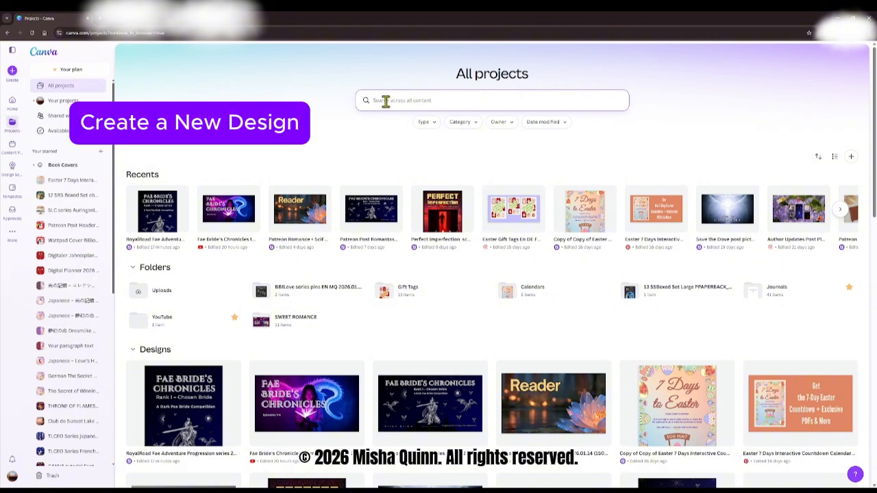
left_click(13, 73)
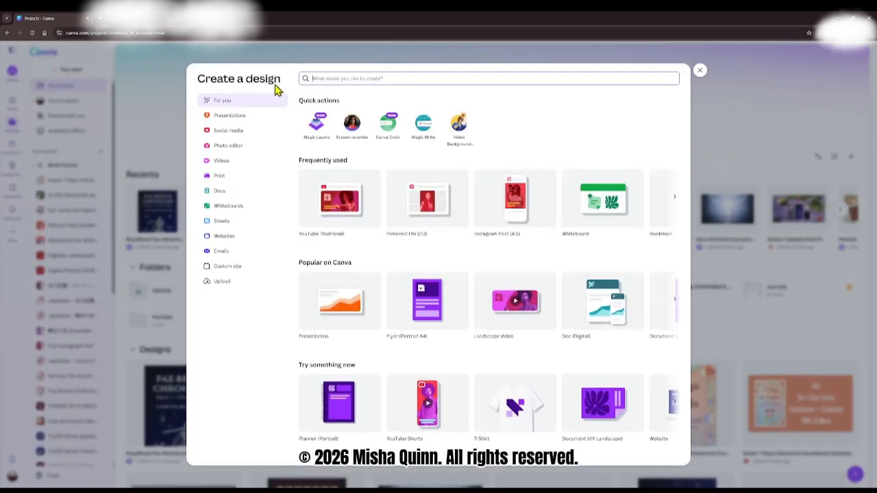
left_click(229, 270)
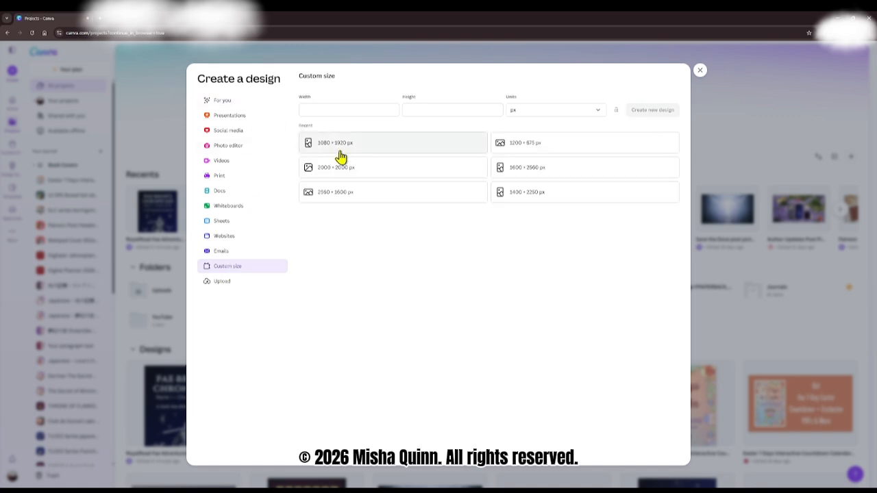
left_click(340, 150)
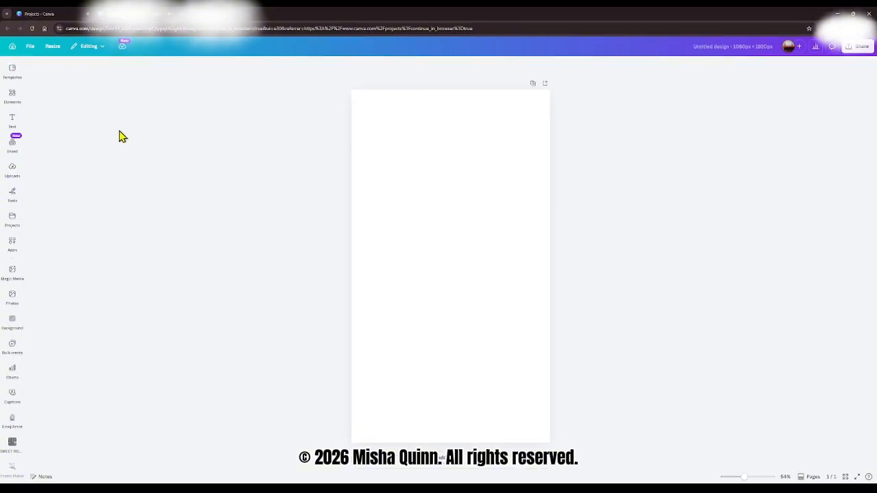
Step: Add the uploaded dark blue image of the kneeling sword warrior to the blank page
left_click(11, 170)
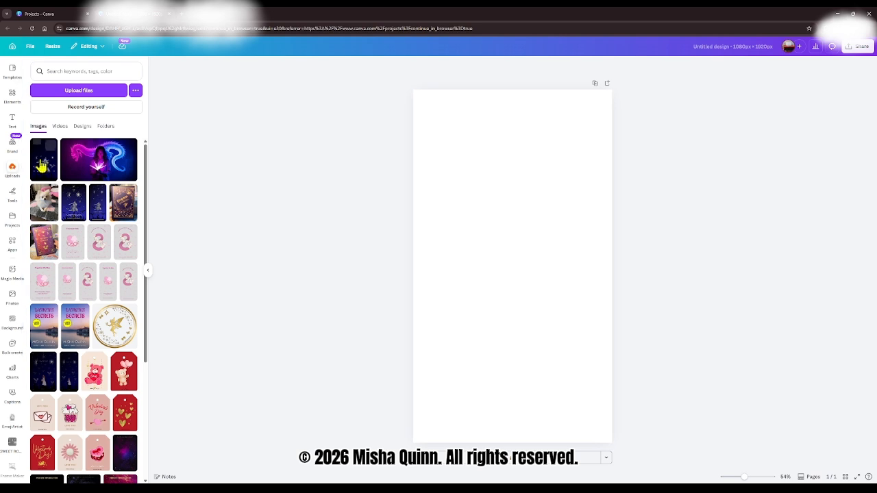
left_click(37, 146)
left_click(43, 163)
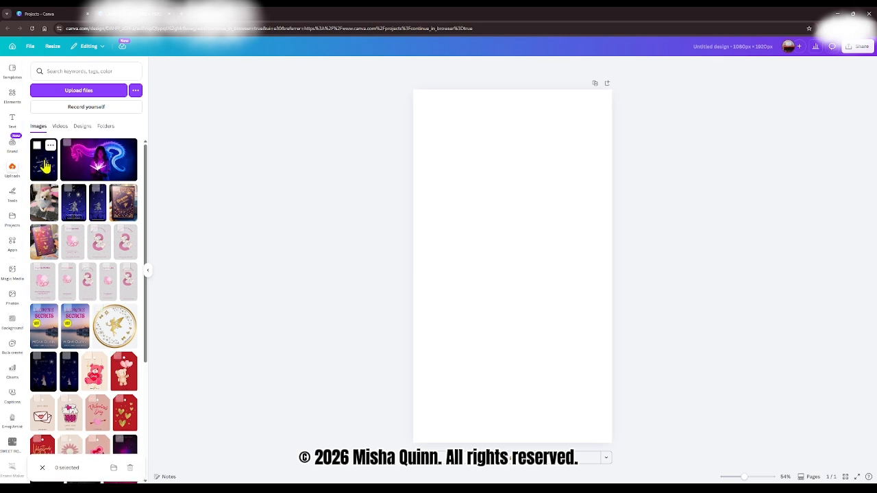
double_click(44, 163)
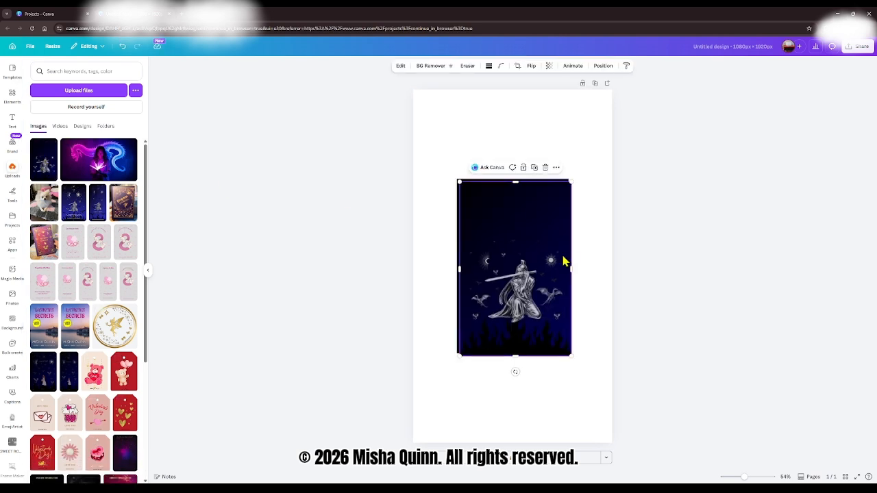
left_click_drag(537, 235, 539, 269)
key("ctrl+z")
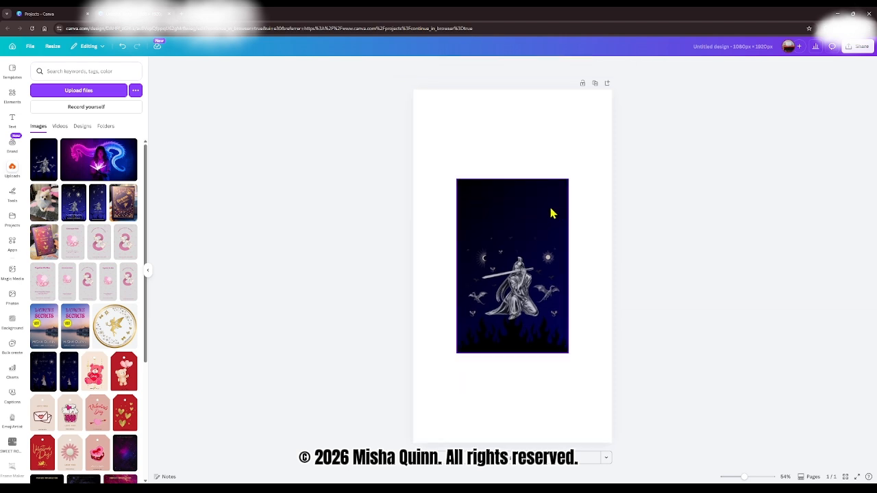
left_click(12, 270)
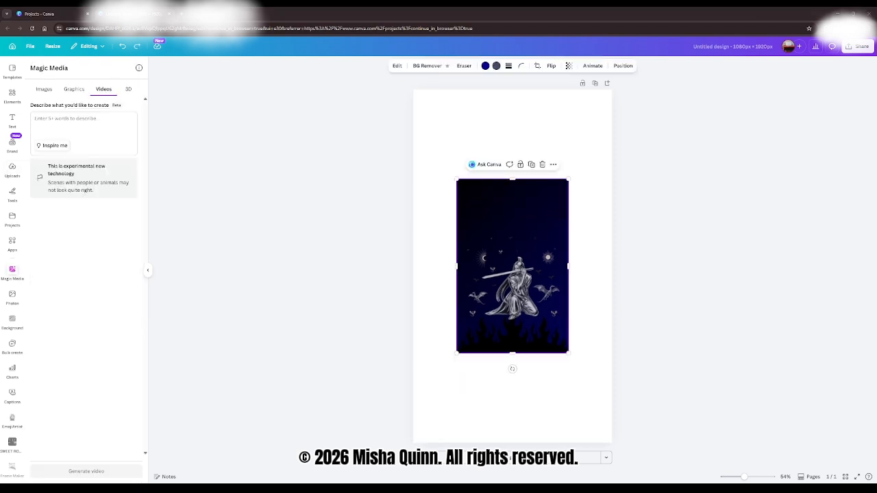
key("Escape")
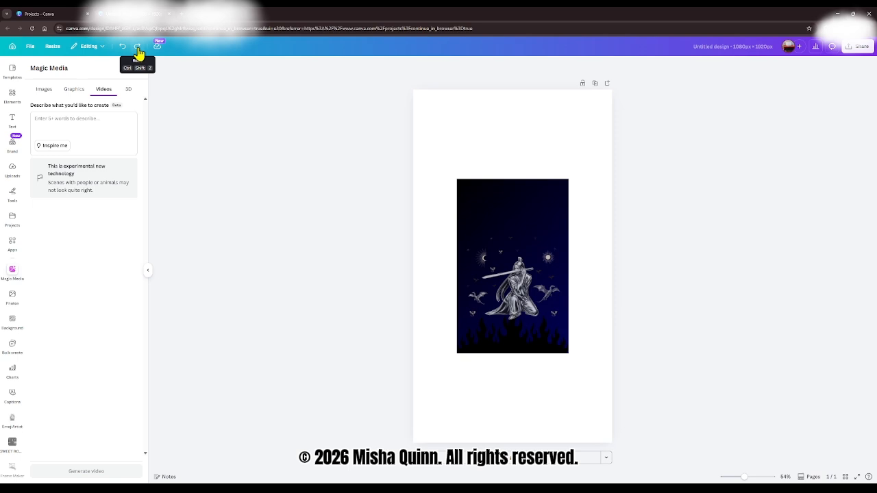
Step: Enlarge the warrior image from its corners and edges until it covers the whole page
left_click(491, 182)
left_click_drag(457, 179, 414, 113)
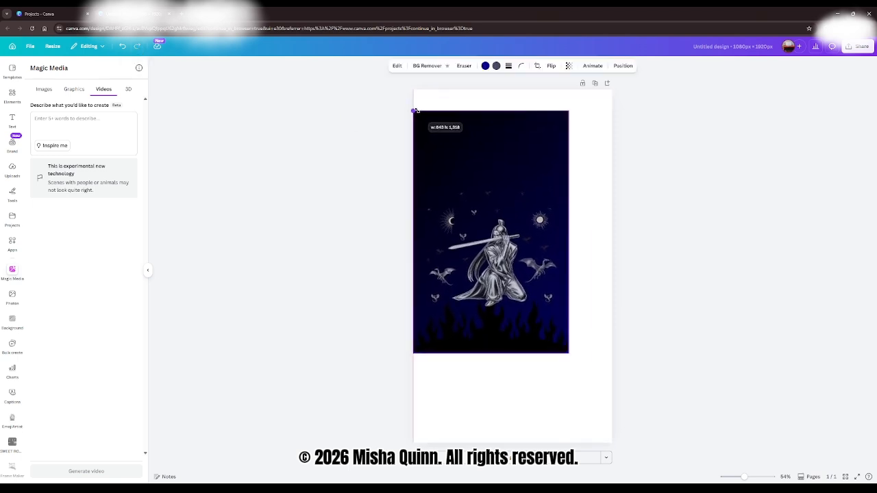
left_click_drag(569, 116, 603, 101)
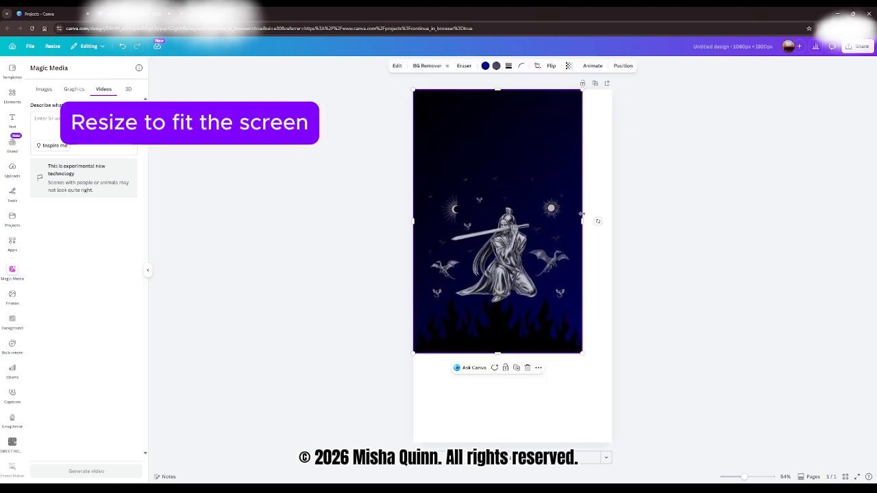
left_click_drag(584, 225, 613, 229)
left_click_drag(515, 353, 513, 442)
mouse_move(612, 266)
left_mouse_down()
mouse_move(604, 264)
mouse_move(612, 264)
left_mouse_up()
Step: Shrink the warrior image proportionally and extend its sides to both page edges, leaving a narrow strip uncovered along the page's lower edge
left_click_drag(414, 443, 432, 411)
left_click_drag(459, 358, 452, 358)
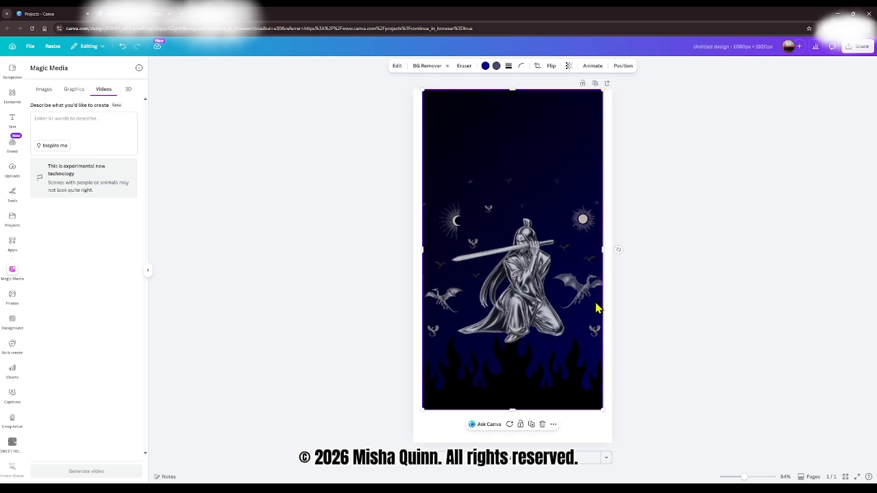
left_click_drag(604, 250, 613, 250)
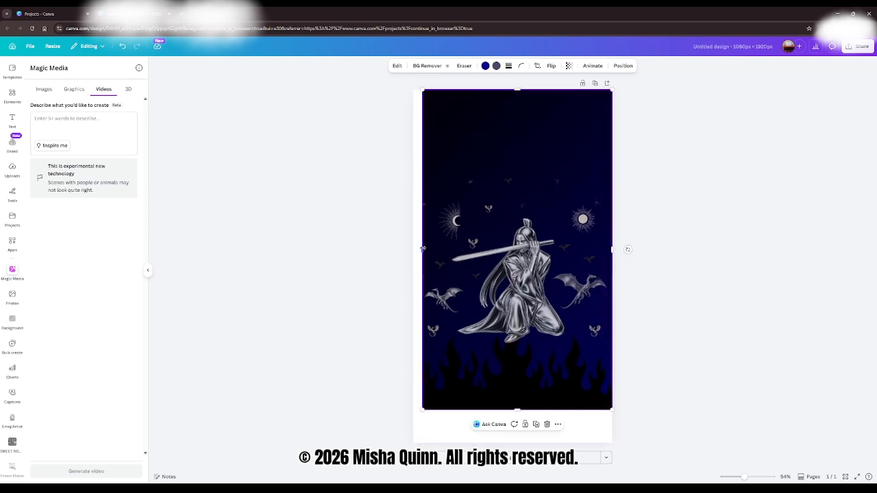
left_click_drag(423, 249, 414, 249)
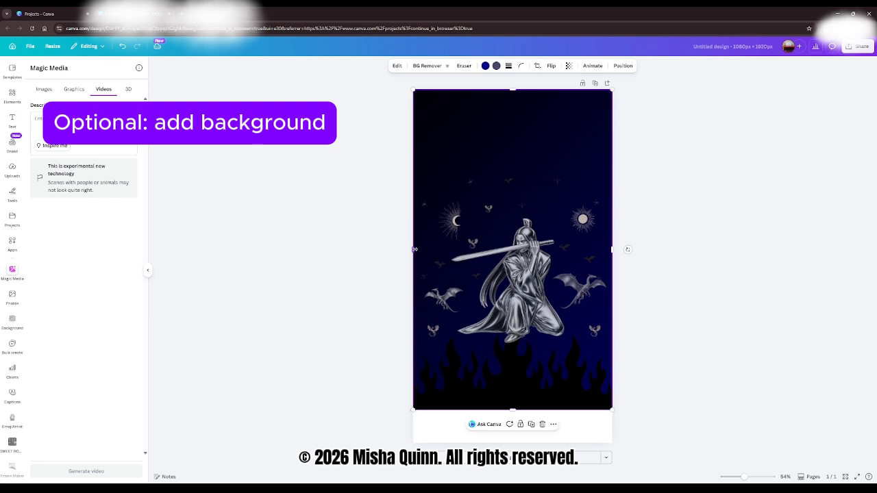
Step: Set the page background to the black sampled from the lower edge of the warrior image
left_click(594, 426)
left_click(521, 67)
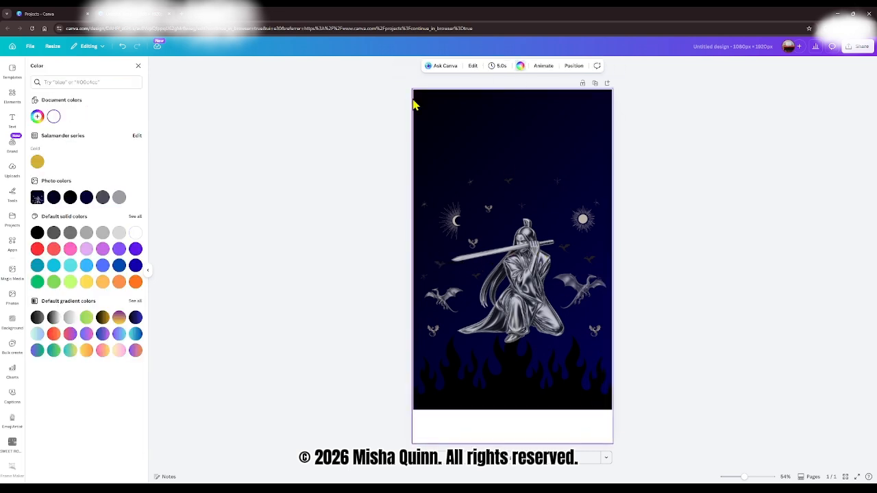
left_click(37, 118)
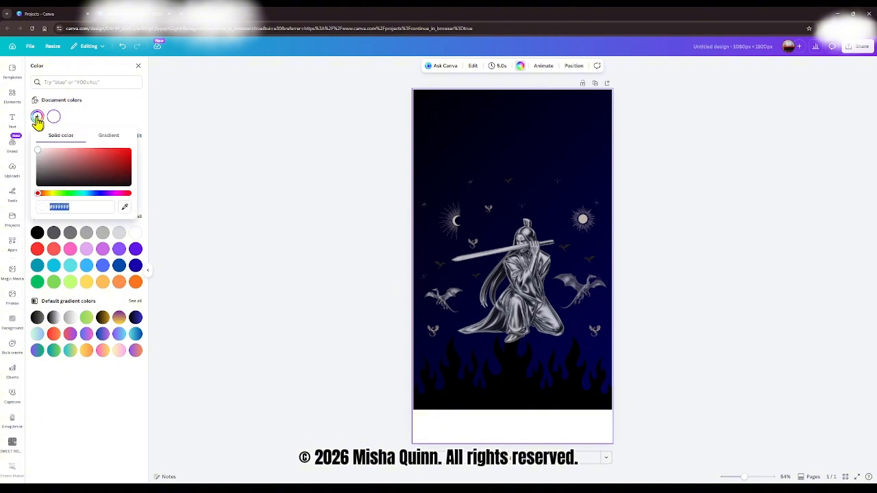
left_click(124, 206)
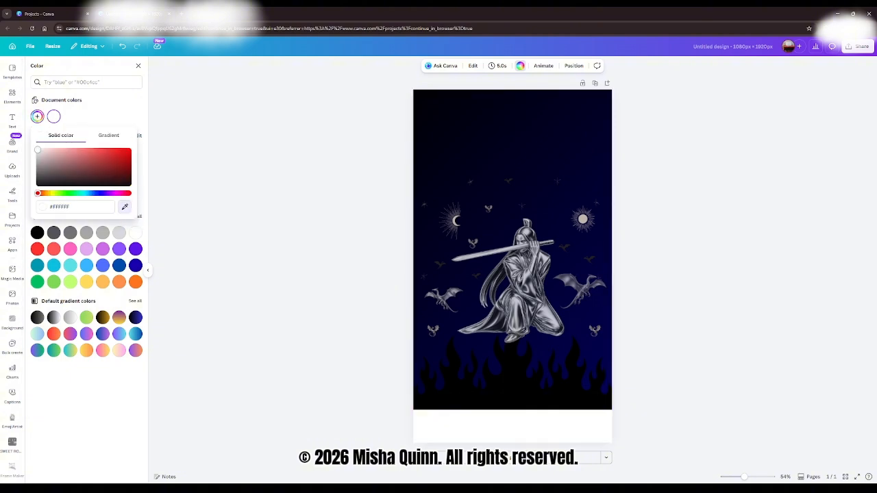
left_click(445, 407)
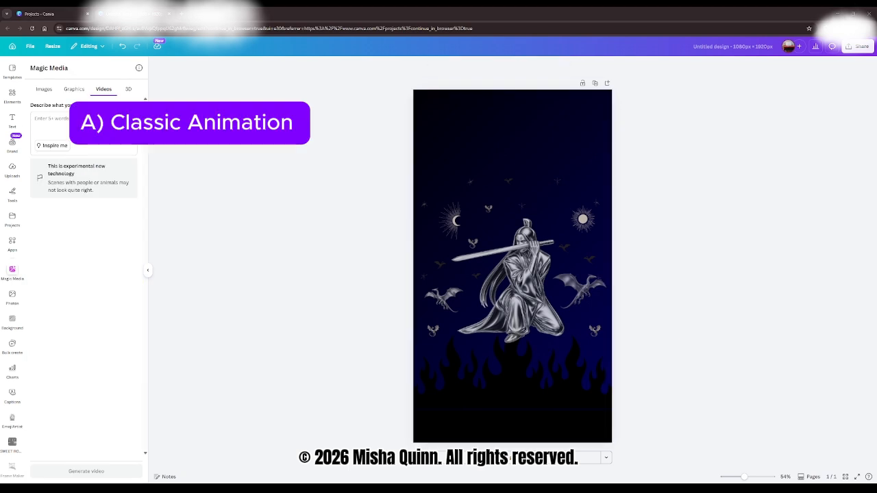
Step: Create a custom animation for the warrior image by recording a short freehand movement path
left_click(522, 283)
left_click(594, 67)
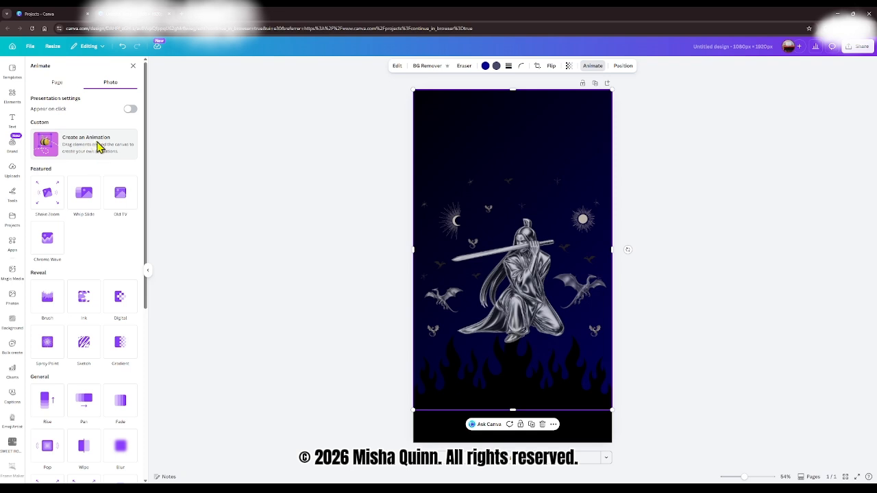
left_click(100, 146)
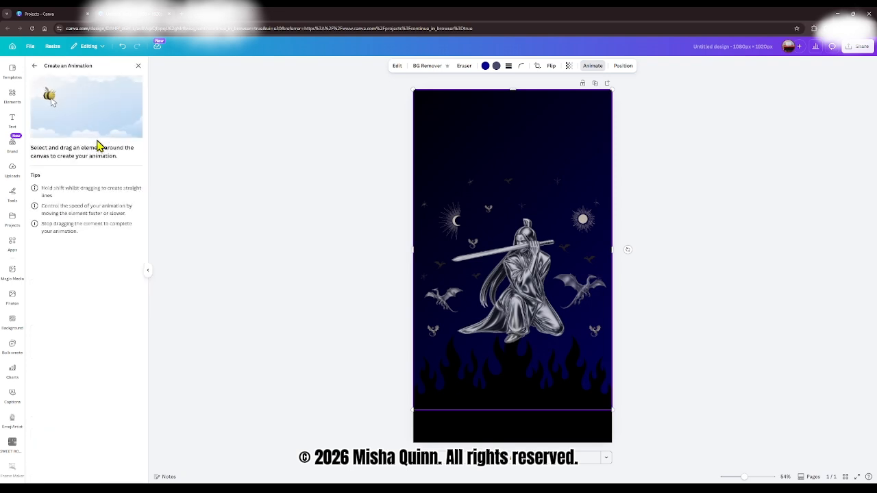
mouse_move(525, 263)
left_mouse_down()
mouse_move(519, 254)
mouse_move(524, 262)
left_mouse_up()
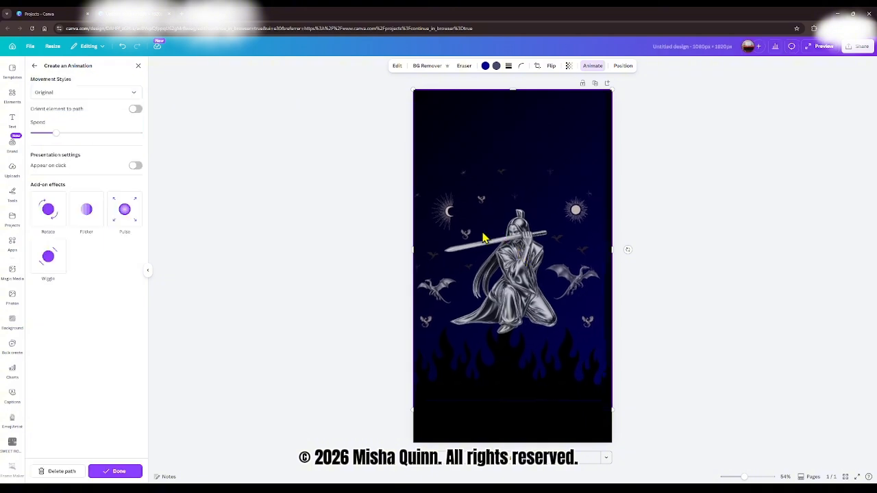
left_click(35, 67)
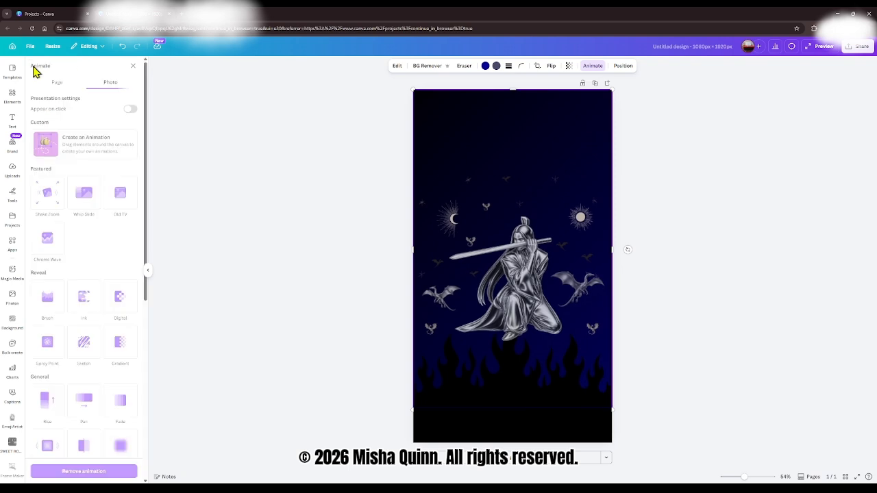
Step: Apply the Breathe animation to the warrior image and deselect the image
scroll(130, 261, "down", 3)
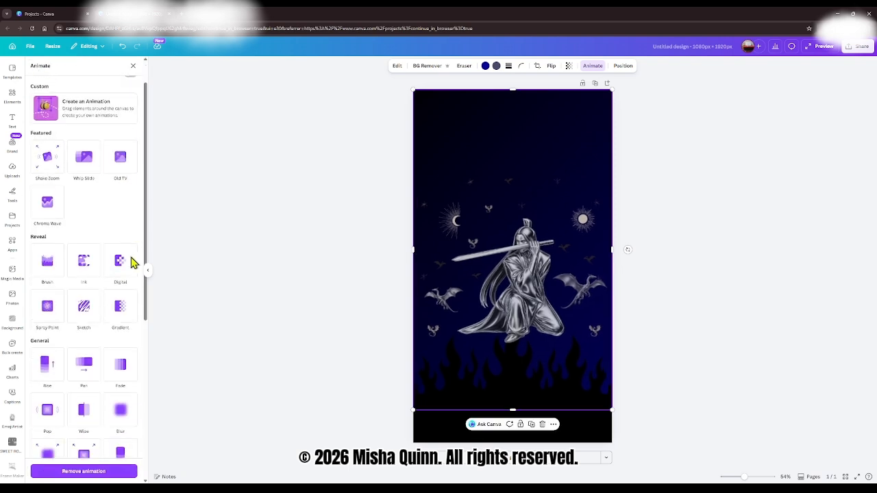
scroll(130, 264, "down", 3)
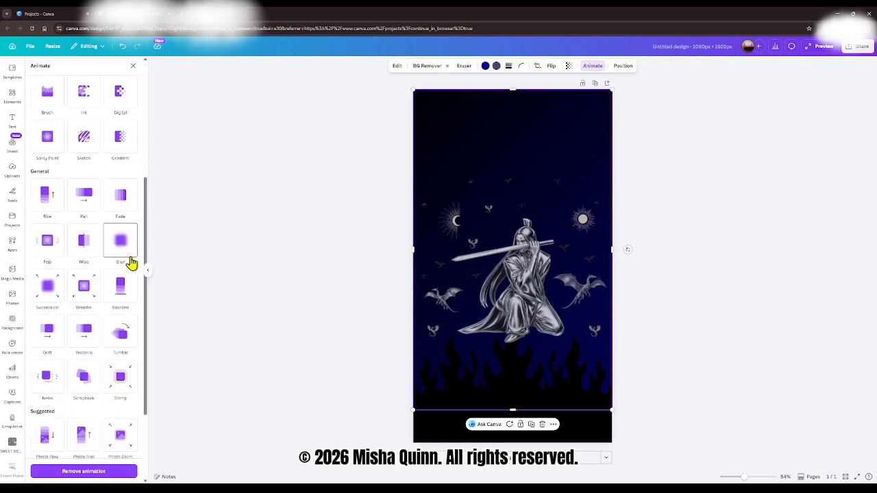
scroll(131, 263, "down", 2)
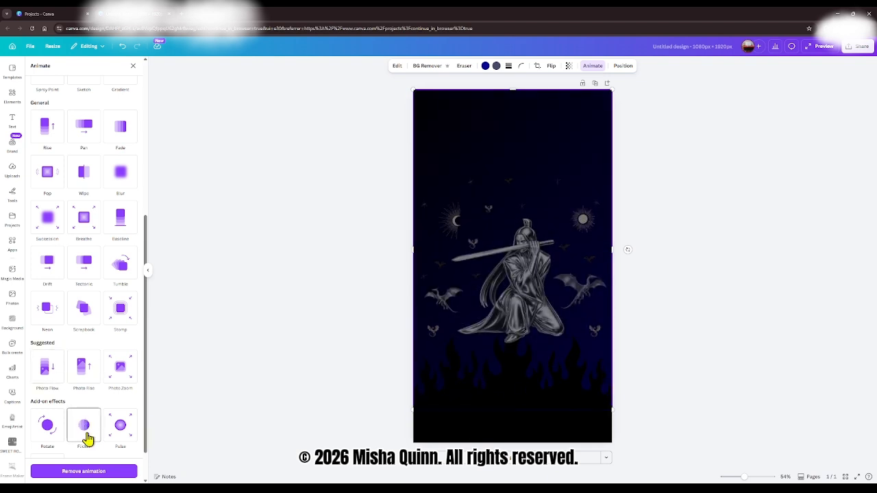
left_click(83, 222)
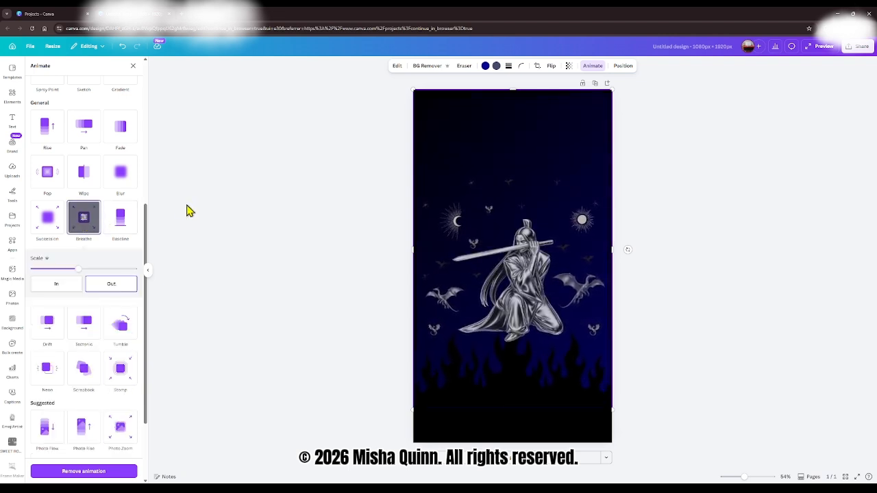
left_click(421, 333)
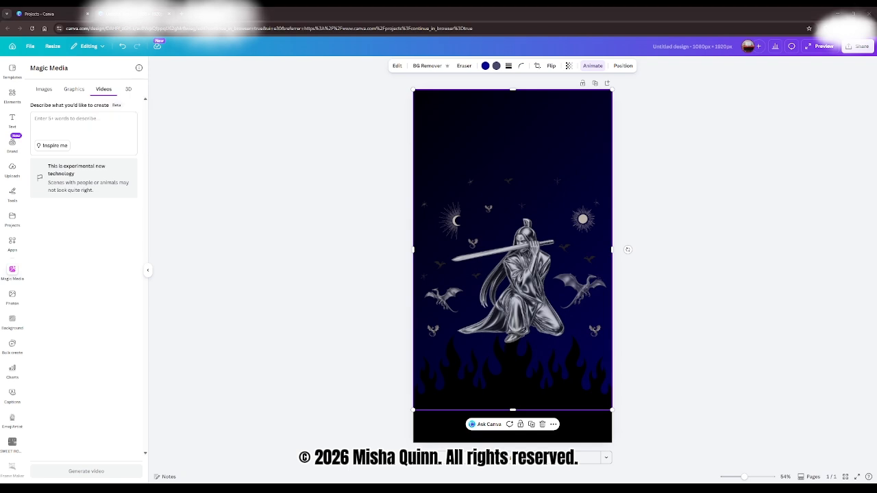
left_click(691, 229)
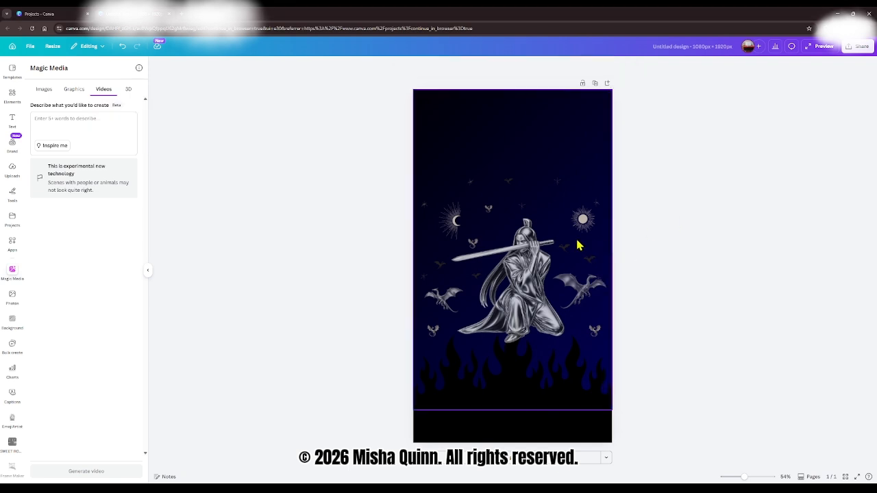
Step: Download the animated design as an MP4 video at 1080p
left_click(850, 52)
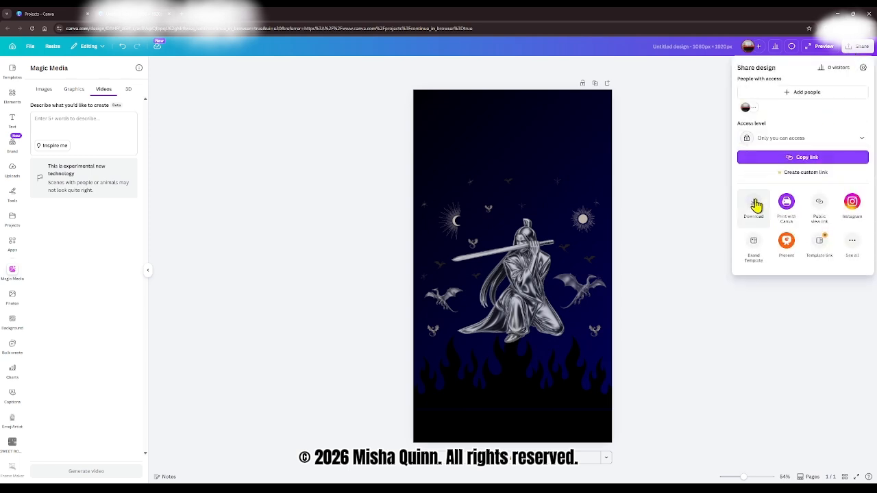
left_click(754, 204)
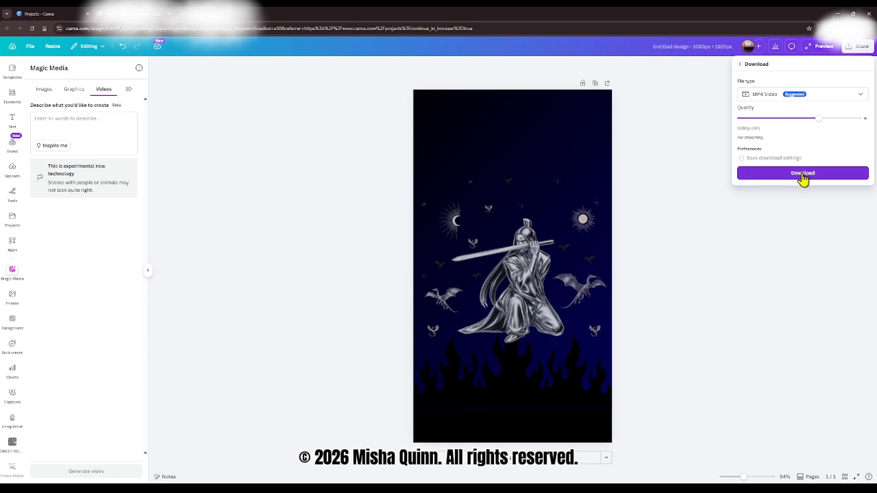
left_click(745, 172)
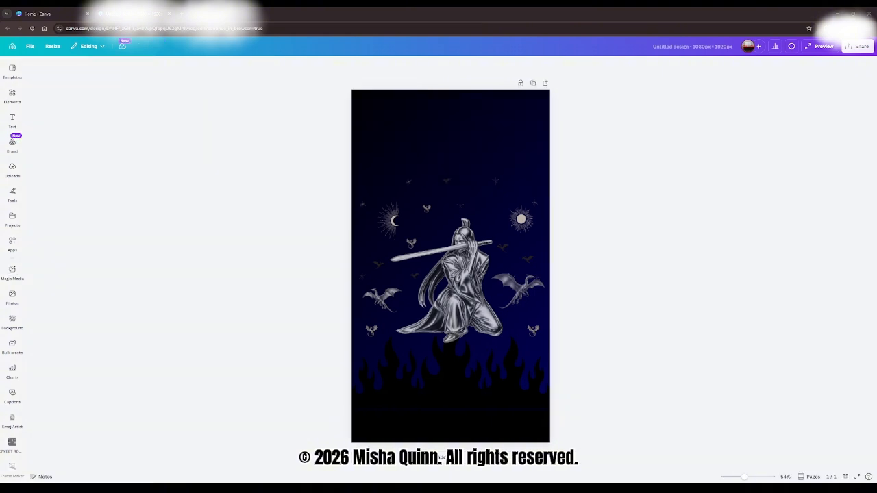
Step: Generate a Smart-mode video from the warrior image with Magic Studio's Image to Video and add it to the vertical design
left_click(518, 275)
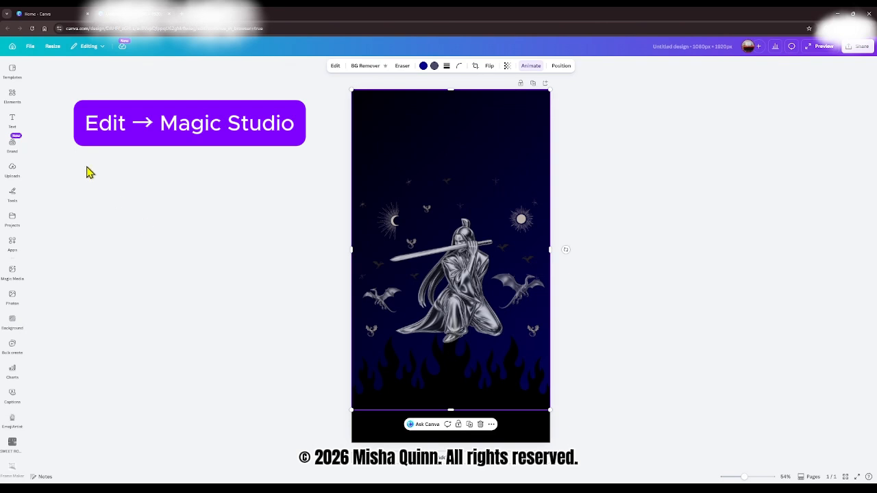
left_click(335, 66)
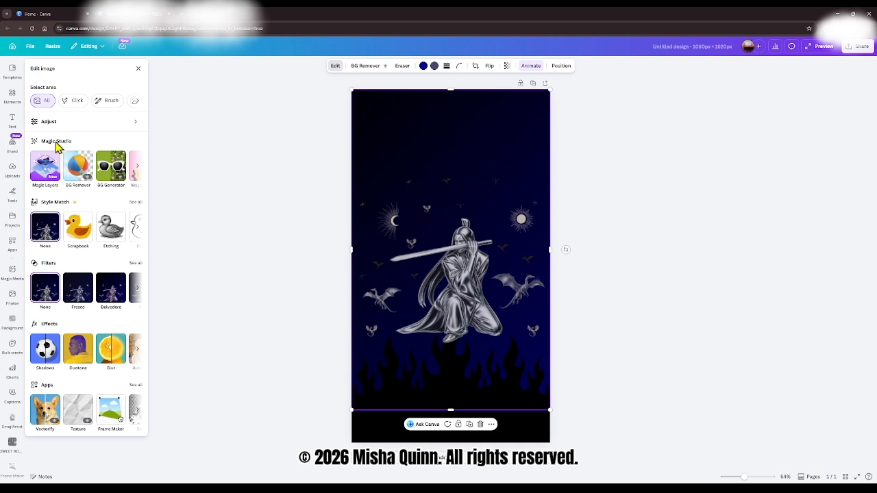
left_click(140, 167)
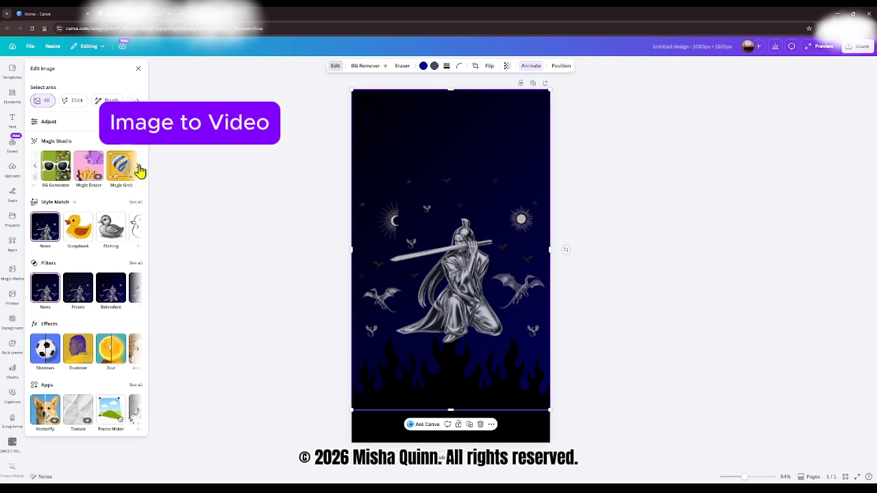
left_click(139, 169)
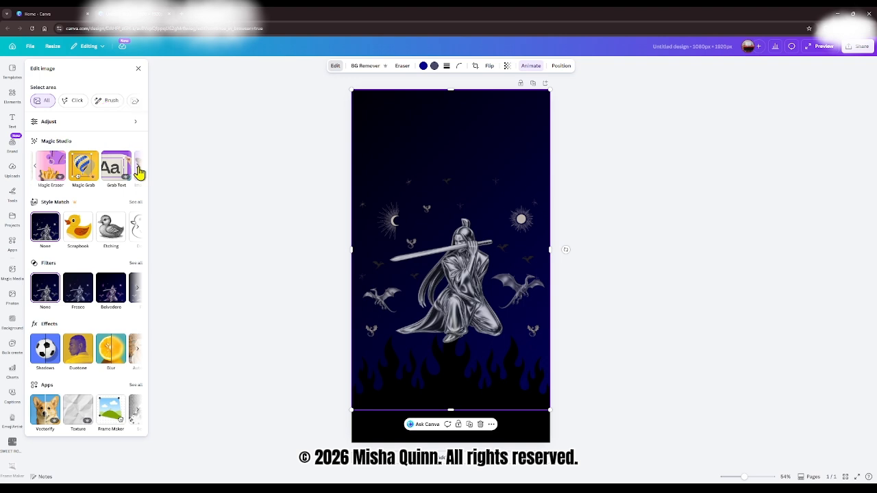
left_click(139, 170)
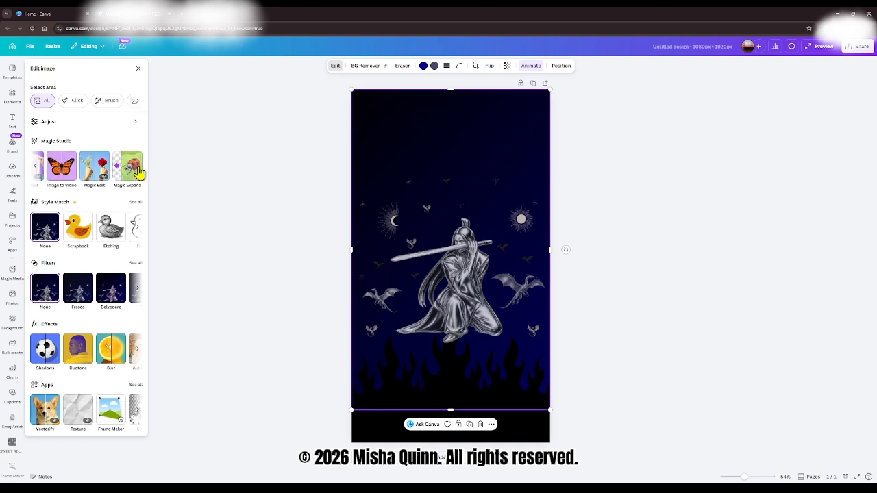
left_click(69, 176)
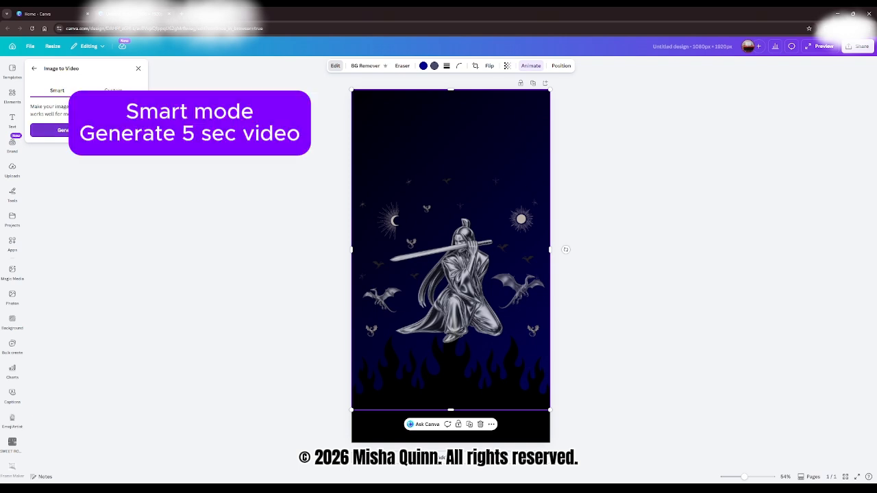
left_click(86, 130)
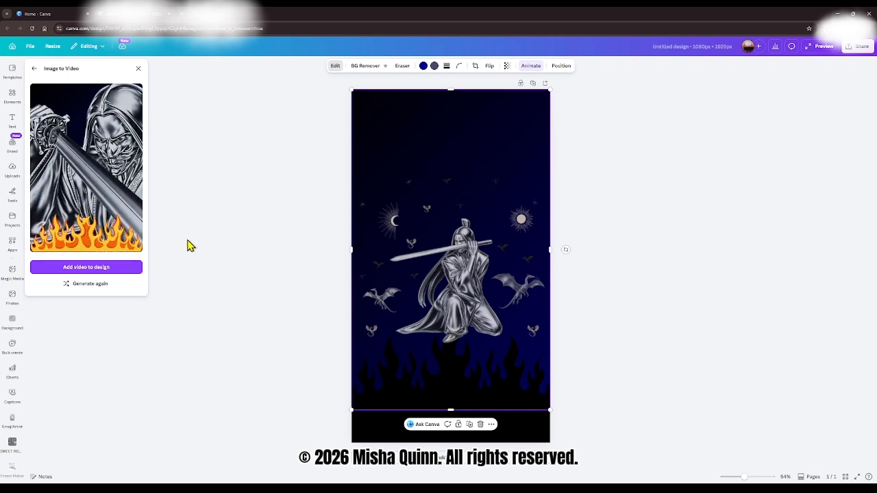
left_click(96, 268)
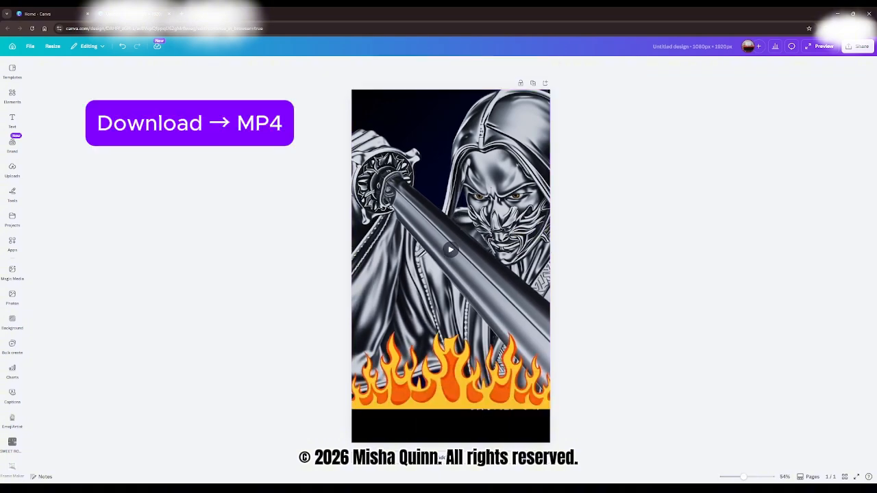
Step: Download the vertical design with the generated video as an MP4 video at 1080p
left_click(856, 48)
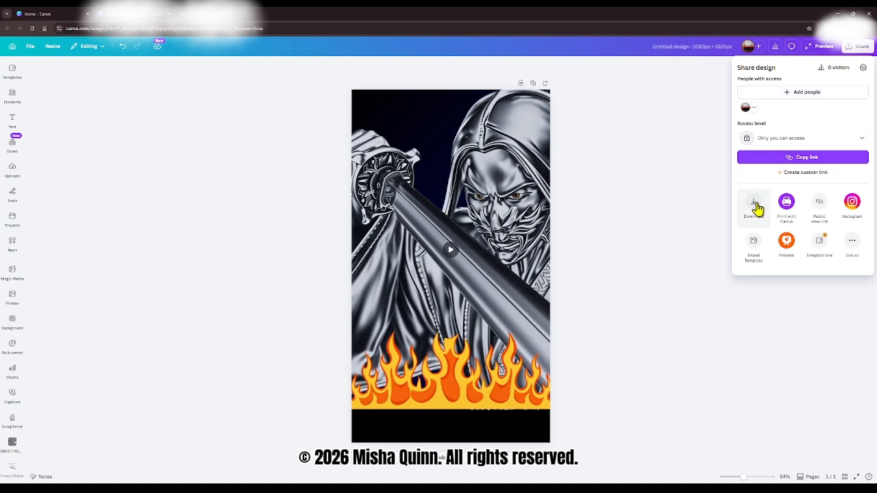
left_click(755, 204)
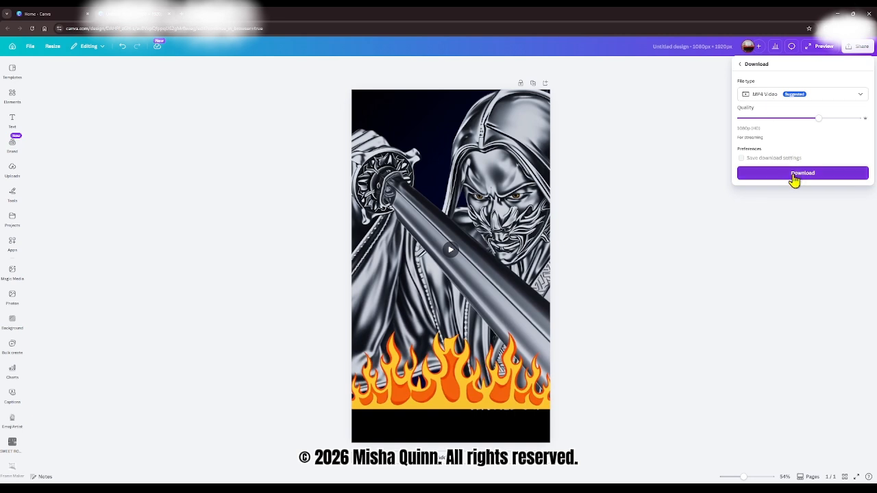
left_click(794, 176)
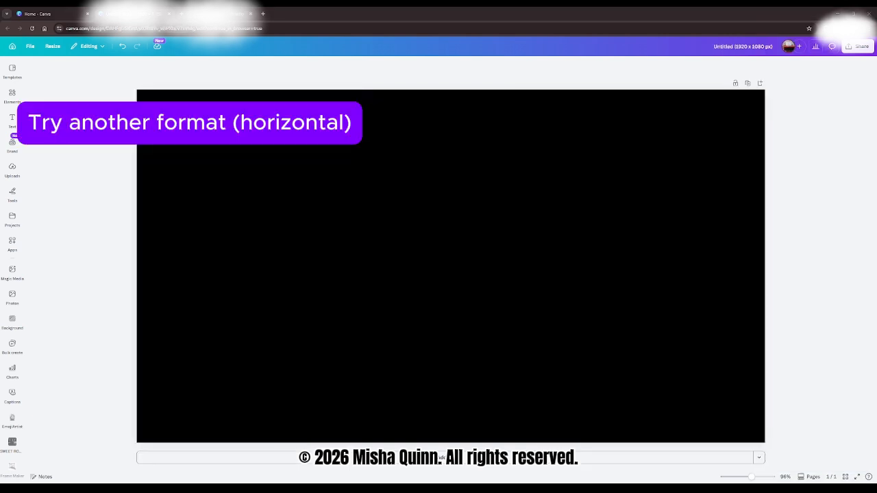
Step: Insert the uploaded warrior image without title text onto the black 1920 × 1080 px page
left_click(257, 180)
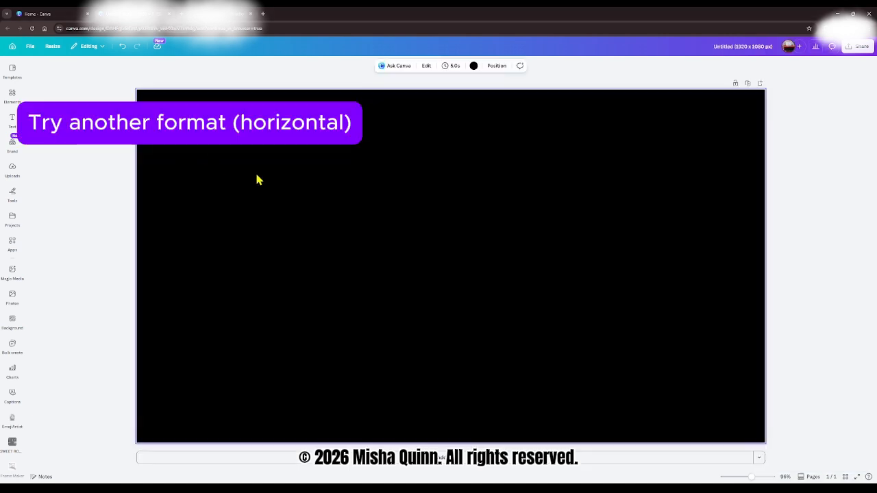
left_click(11, 171)
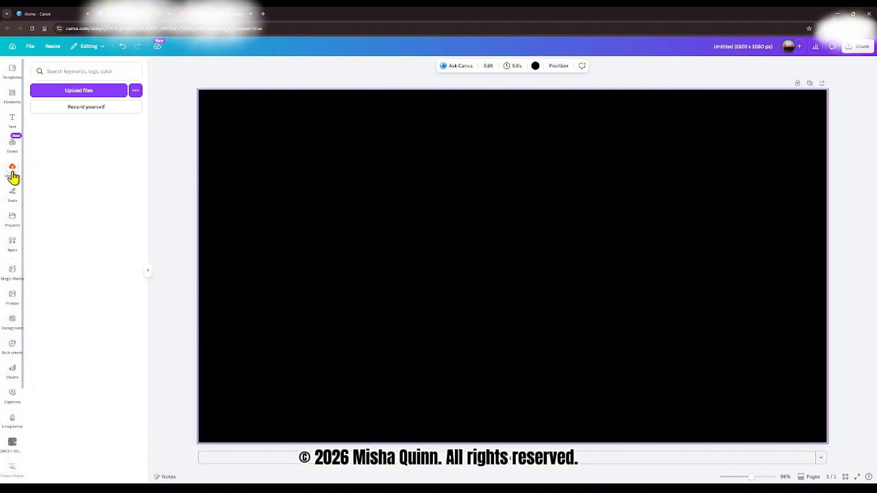
left_click(41, 159)
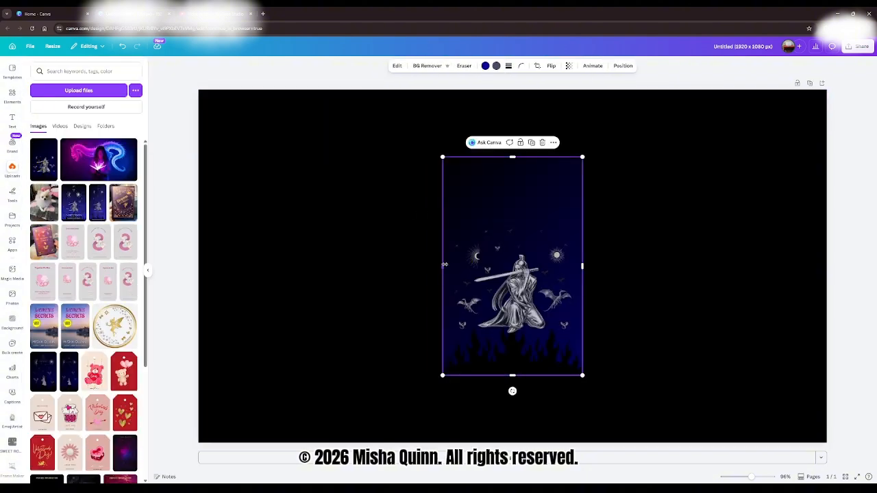
Step: Enlarge the warrior image to cover the page's full height and reposition it around the page's centre
left_click_drag(443, 158, 287, 81)
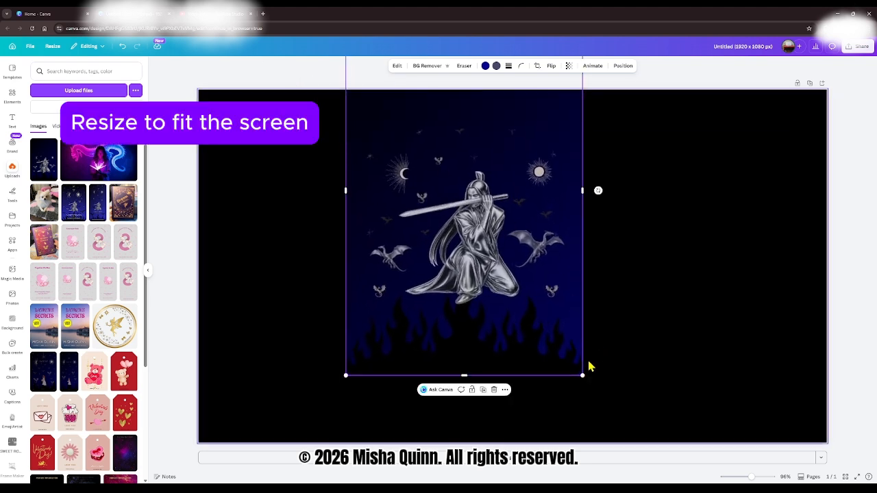
left_click_drag(582, 376, 644, 414)
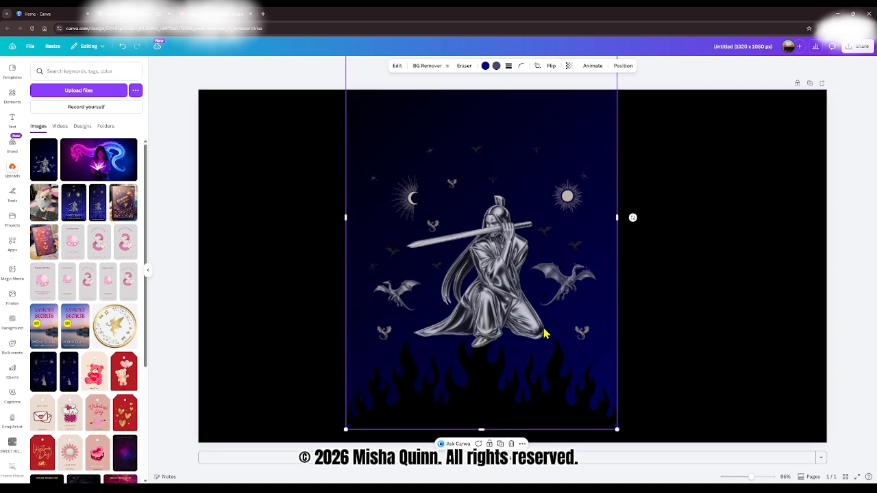
left_click_drag(540, 325, 548, 274)
left_click_drag(623, 374, 701, 415)
mouse_move(559, 339)
left_mouse_down()
mouse_move(538, 333)
mouse_move(564, 331)
mouse_move(562, 348)
left_mouse_up()
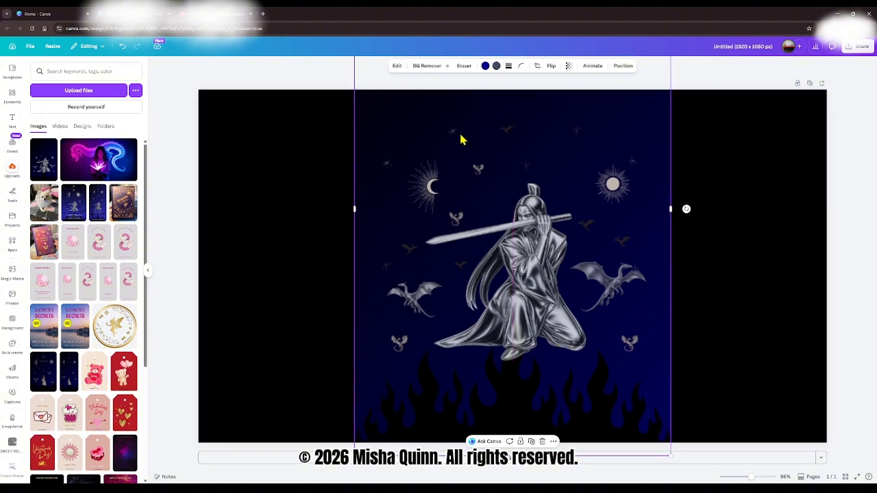
Step: Generate a Smart-mode video from the enlarged warrior image with Image to Video, add it to the horizontal design and deselect it
left_click(397, 66)
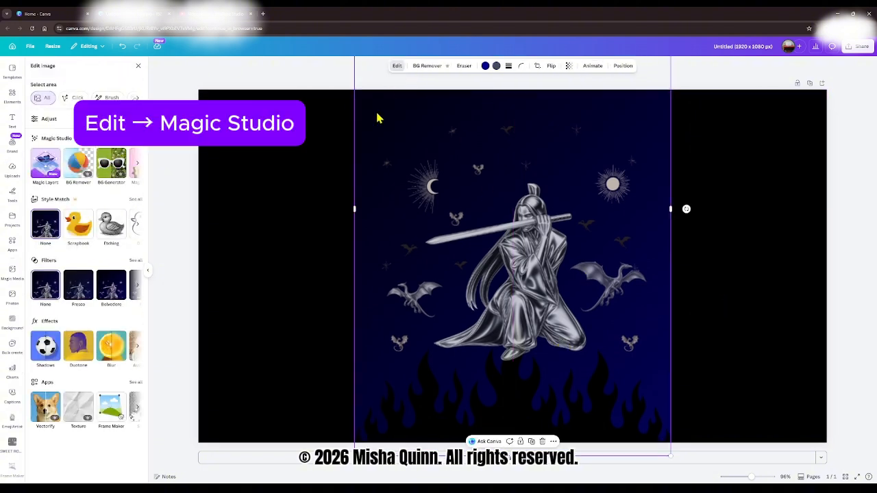
left_click(139, 167)
left_click(139, 167)
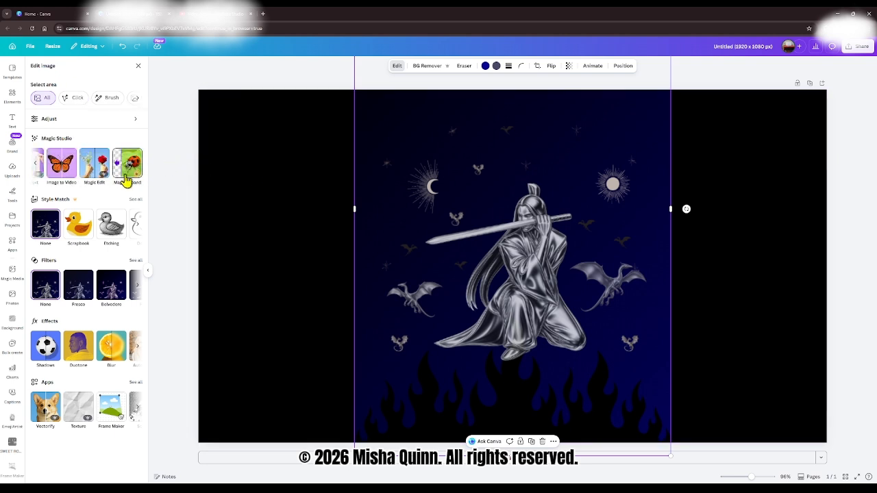
left_click(69, 169)
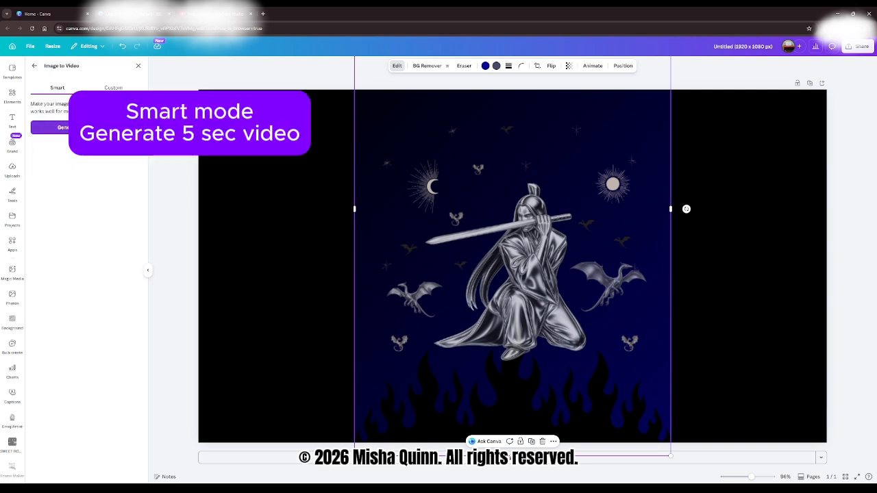
left_click(86, 127)
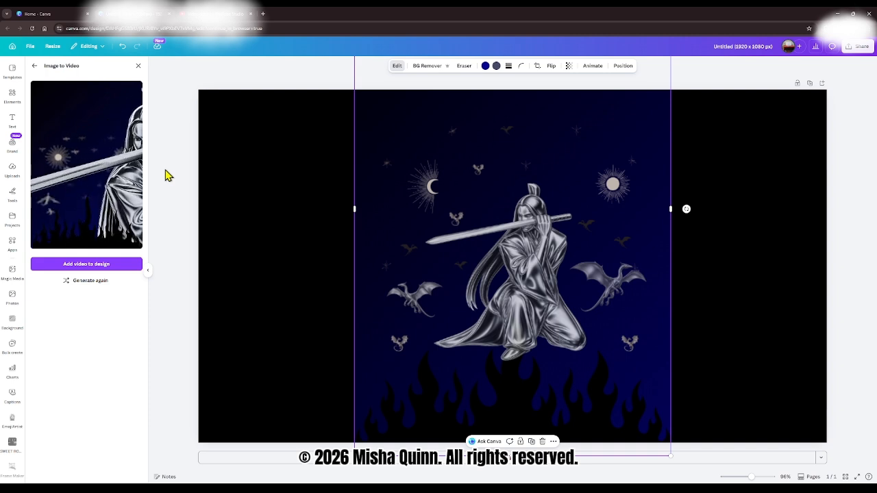
left_click(113, 266)
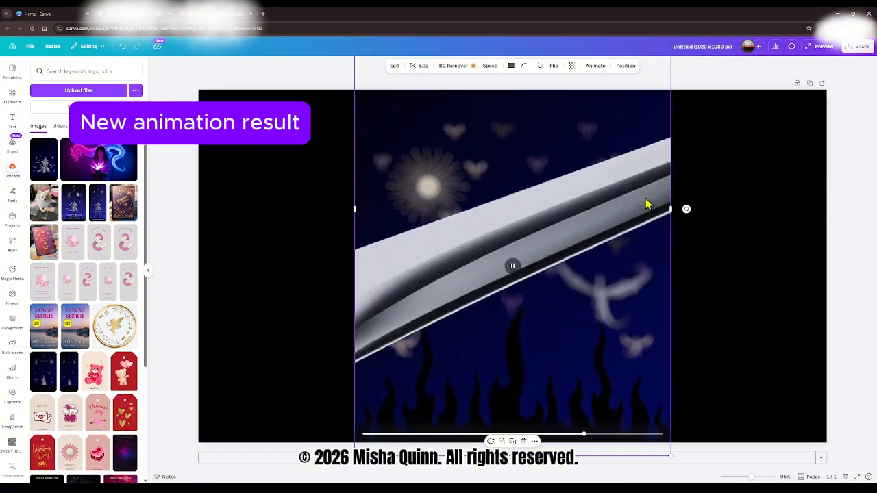
left_click(713, 197)
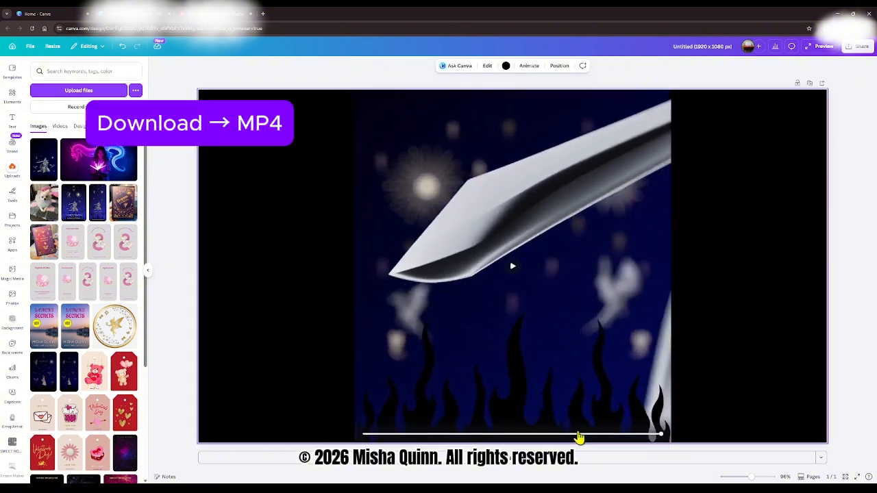
Step: Scrub the generated video back to near its start and download the horizontal design as an MP4 video
left_click_drag(662, 436, 406, 442)
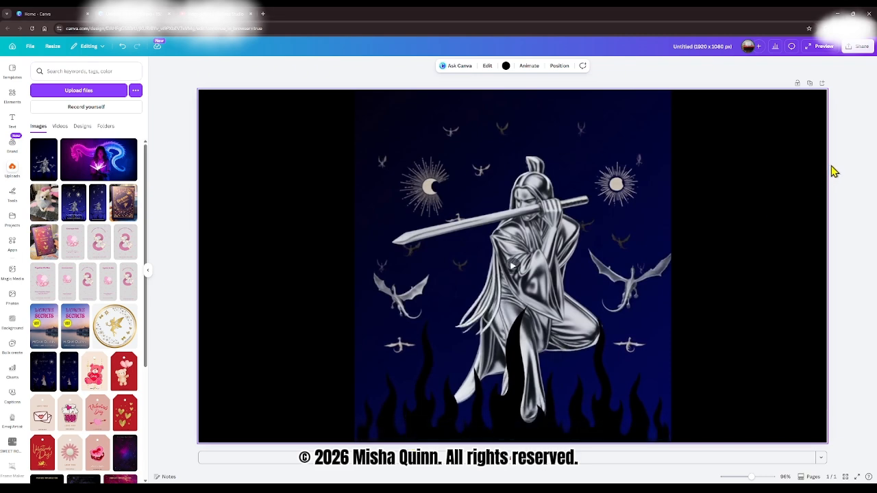
left_click(851, 49)
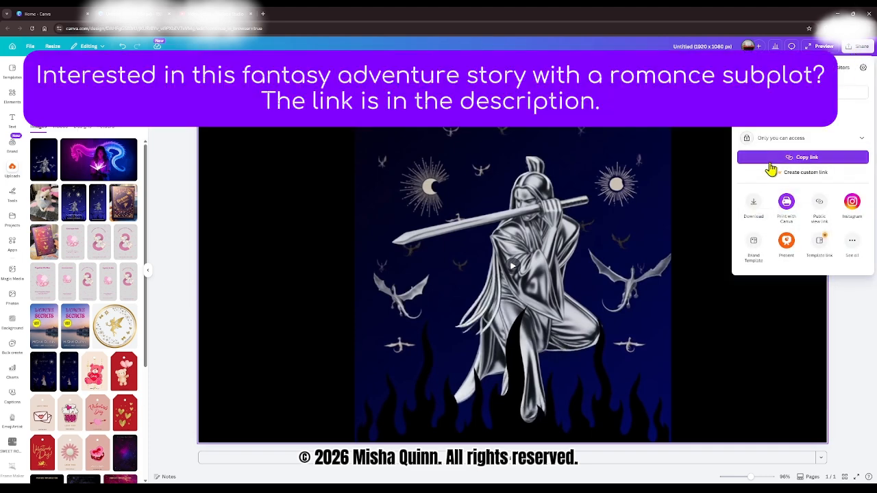
left_click(756, 208)
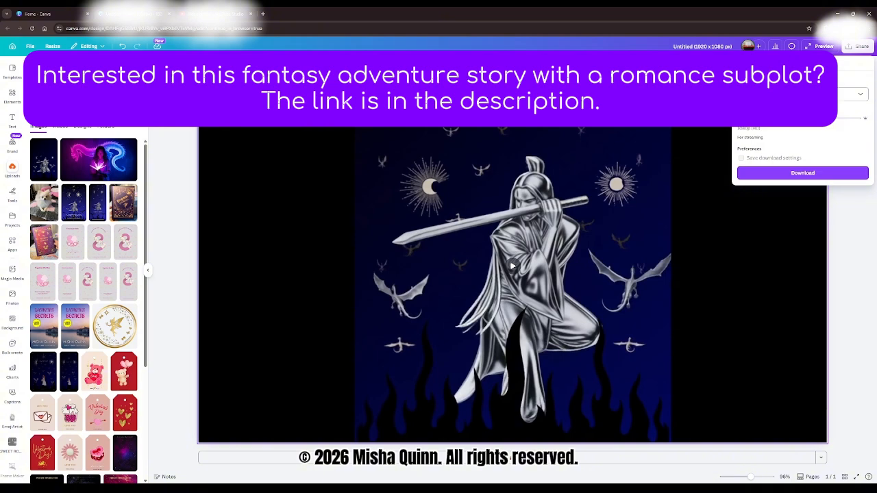
left_click(802, 175)
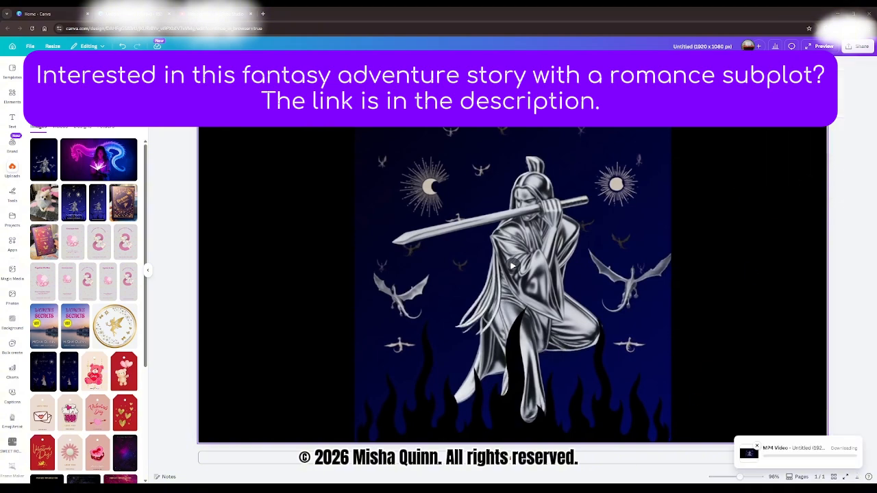